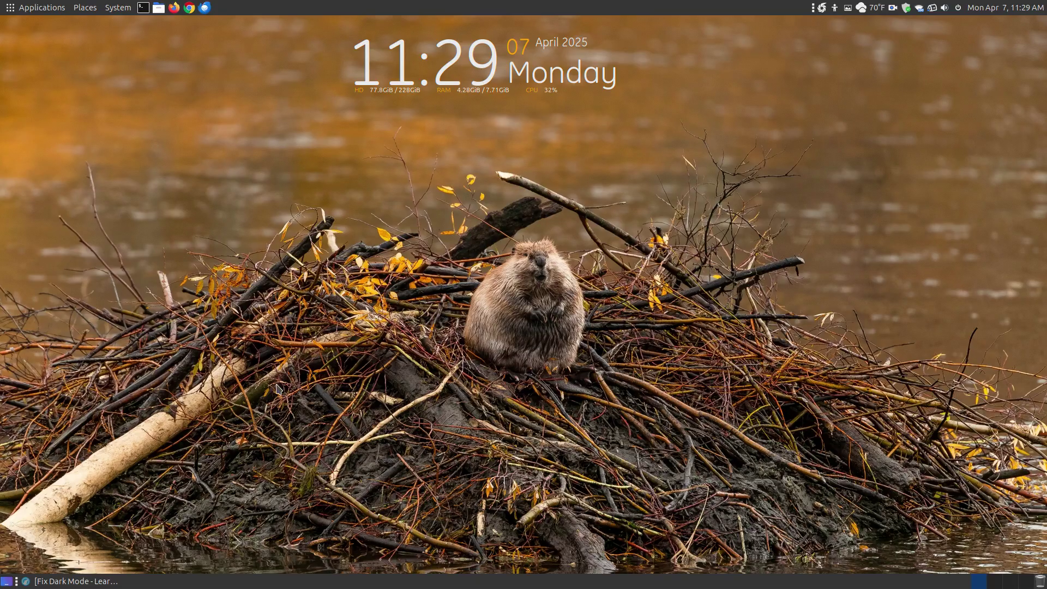
- Launch LibreOffice Writer from Applications > Office and reopen Deep Morphea Types.odt from Recent Documents
{"action": "left_click", "coordinate": [99, 584]}
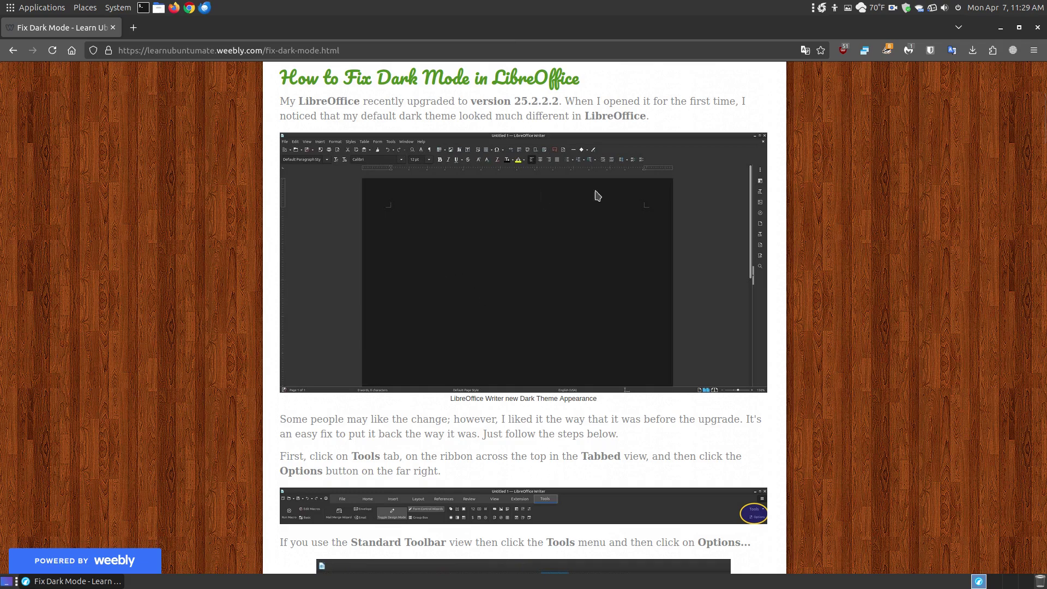
{"action": "left_click", "coordinate": [1000, 27]}
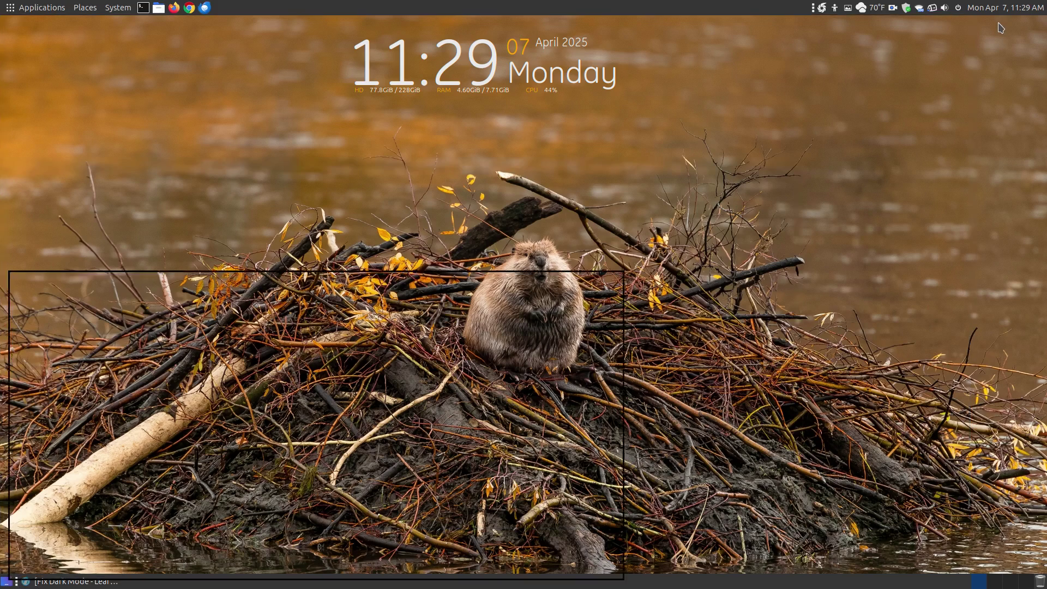
{"action": "left_click", "coordinate": [6, 6]}
{"action": "mouse_move", "coordinate": [61, 131]}
{"action": "mouse_move", "coordinate": [32, 117]}
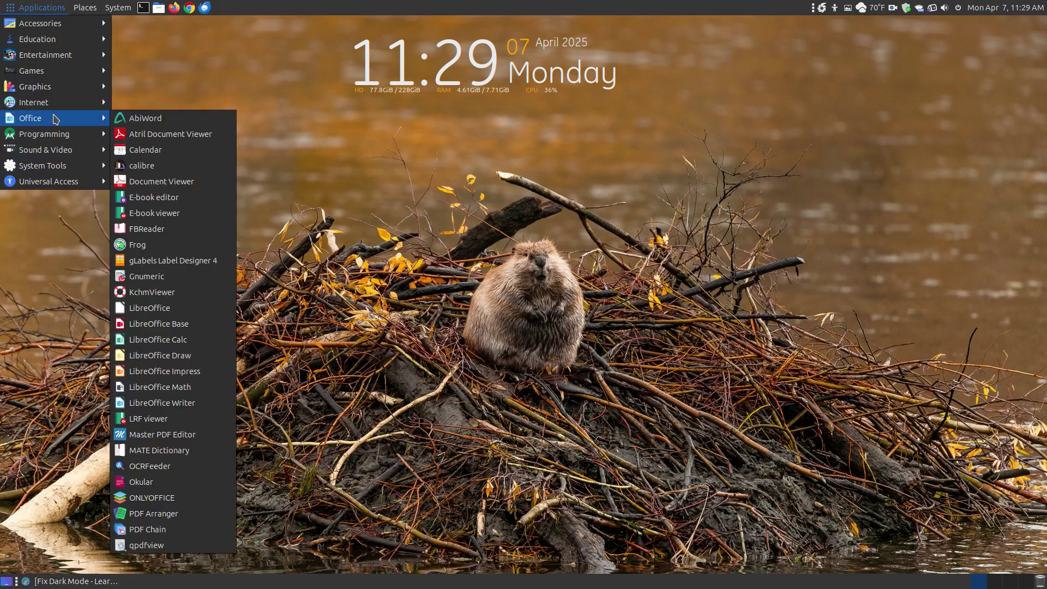
{"action": "left_click", "coordinate": [175, 398]}
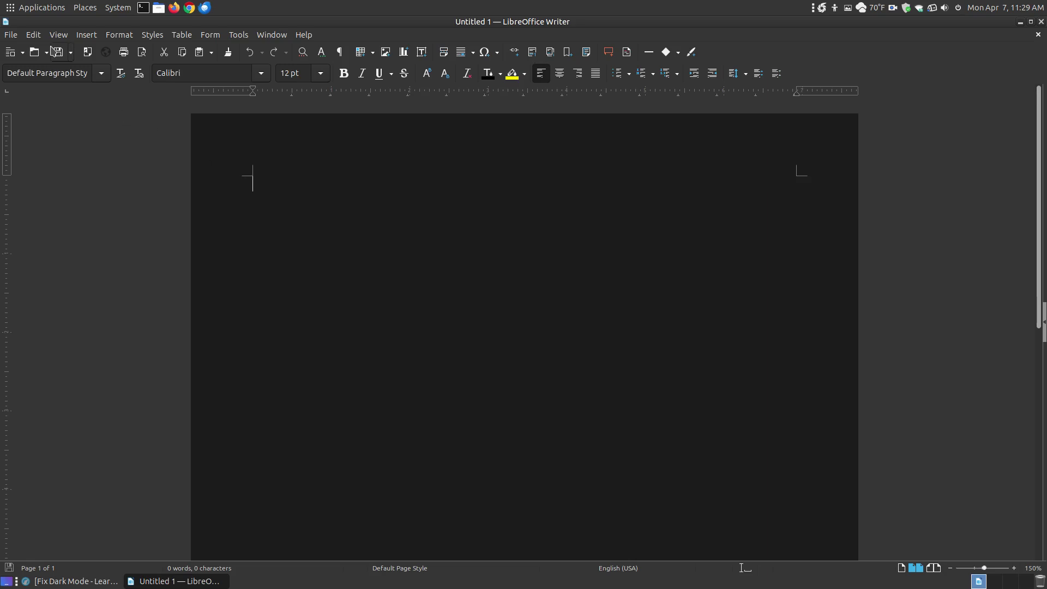
{"action": "left_click", "coordinate": [5, 35]}
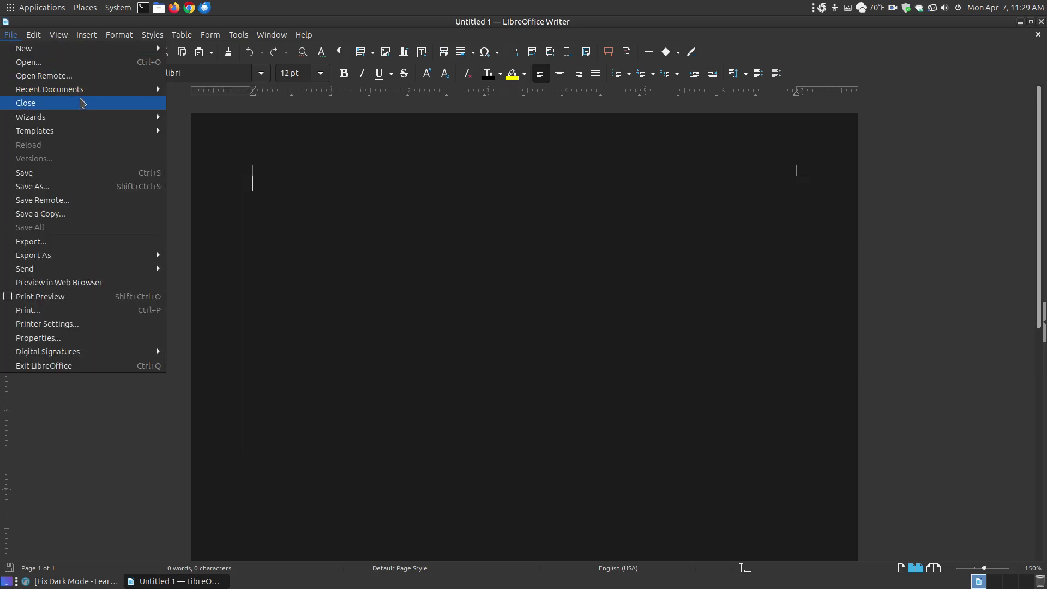
{"action": "left_click", "coordinate": [213, 92]}
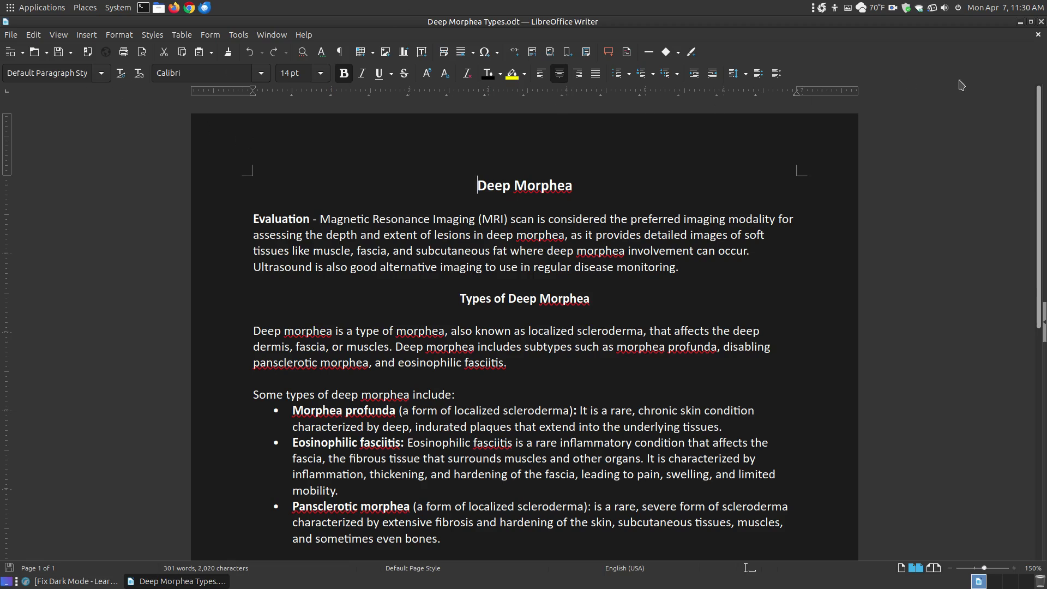
{"action": "key", "text": "alt+Tab"}
{"action": "scroll", "coordinate": [793, 354], "scroll_direction": "down", "scroll_amount": 5}
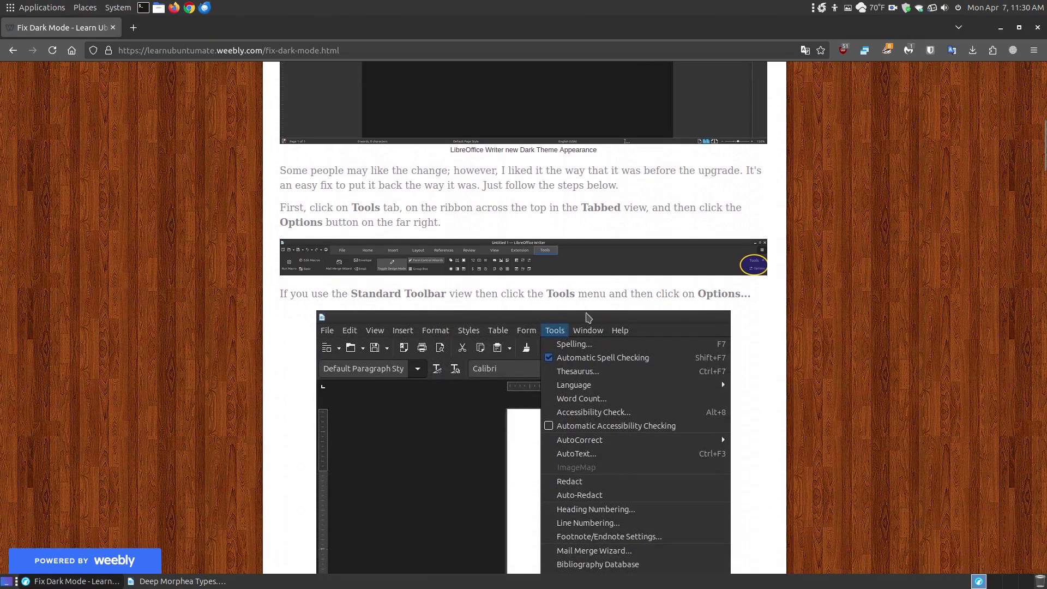
{"action": "scroll", "coordinate": [486, 307], "scroll_direction": "down", "scroll_amount": 2}
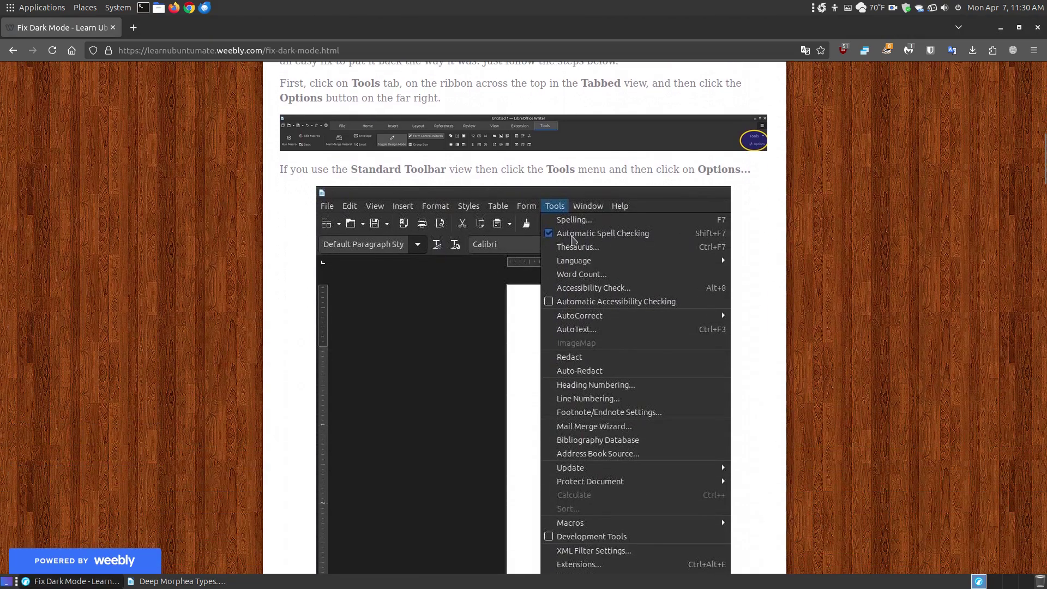
{"action": "scroll", "coordinate": [560, 211], "scroll_direction": "down", "scroll_amount": 2}
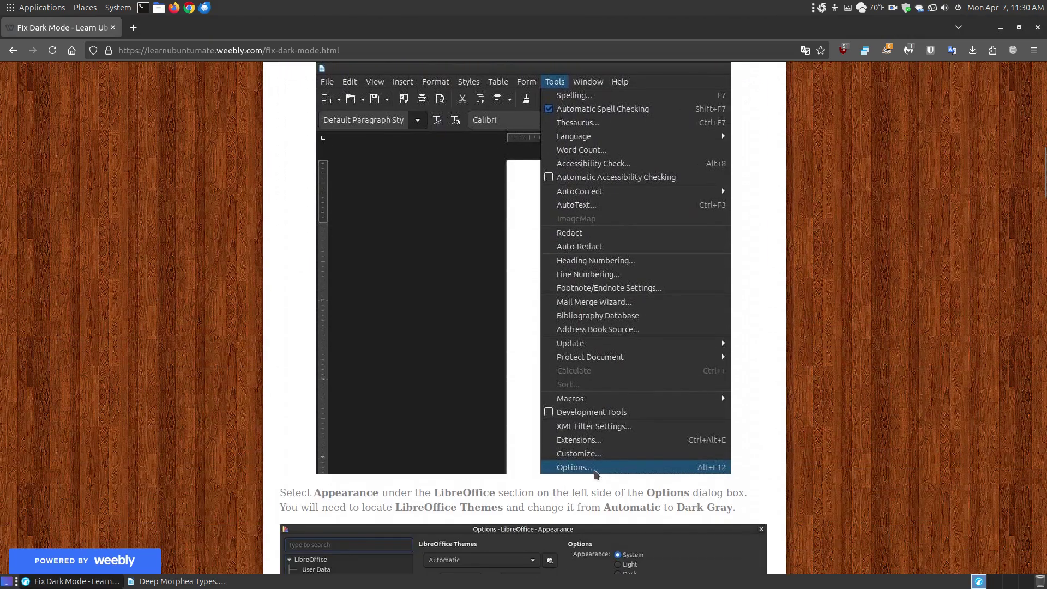
{"action": "scroll", "coordinate": [600, 400], "scroll_direction": "up", "scroll_amount": 2}
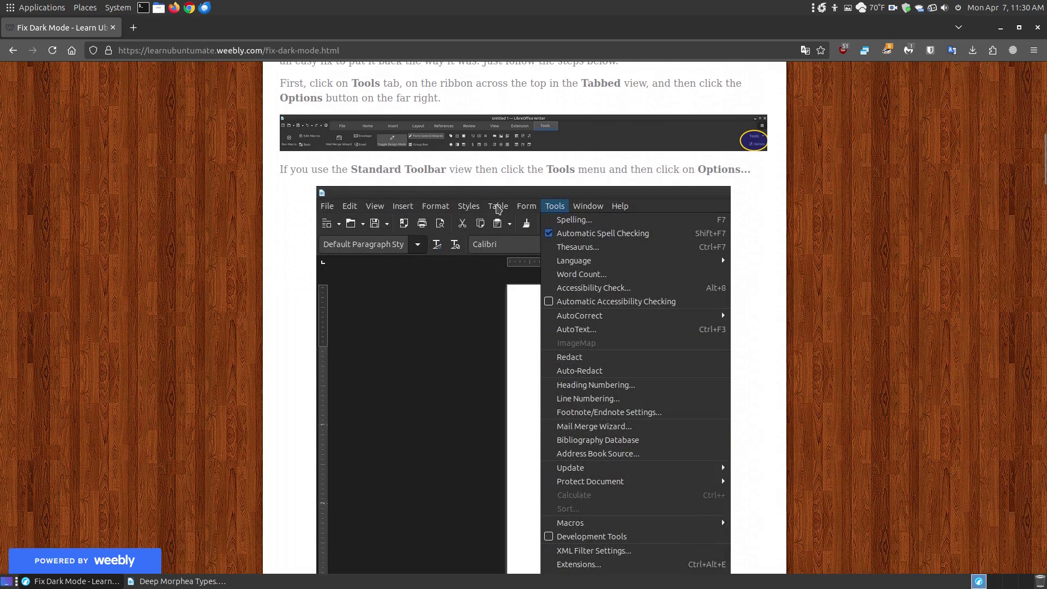
{"action": "scroll", "coordinate": [497, 211], "scroll_direction": "up", "scroll_amount": 1}
{"action": "scroll", "coordinate": [497, 210], "scroll_direction": "up", "scroll_amount": 1}
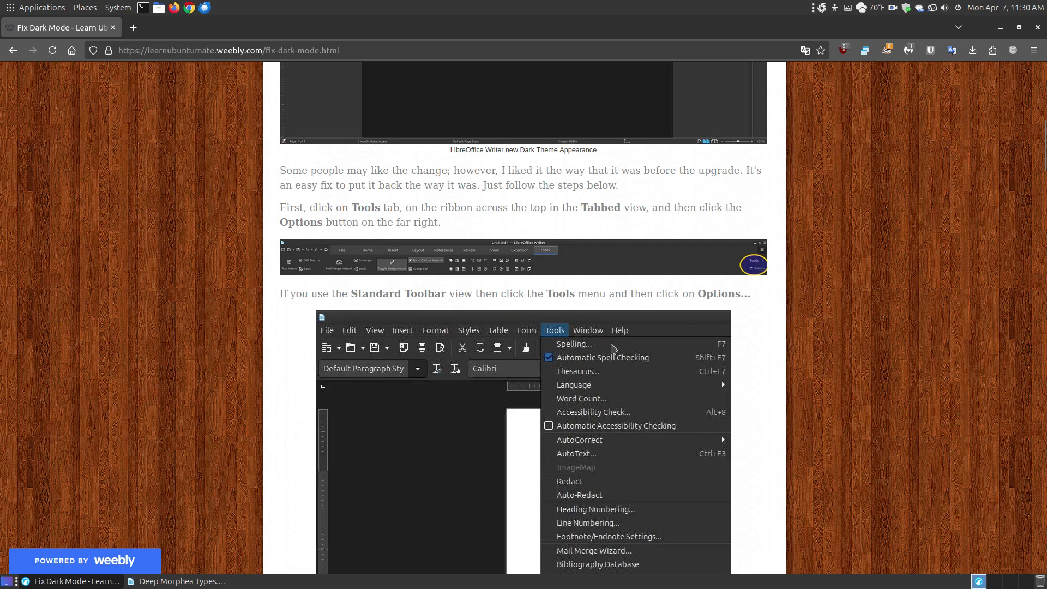
{"action": "left_click", "coordinate": [1000, 28]}
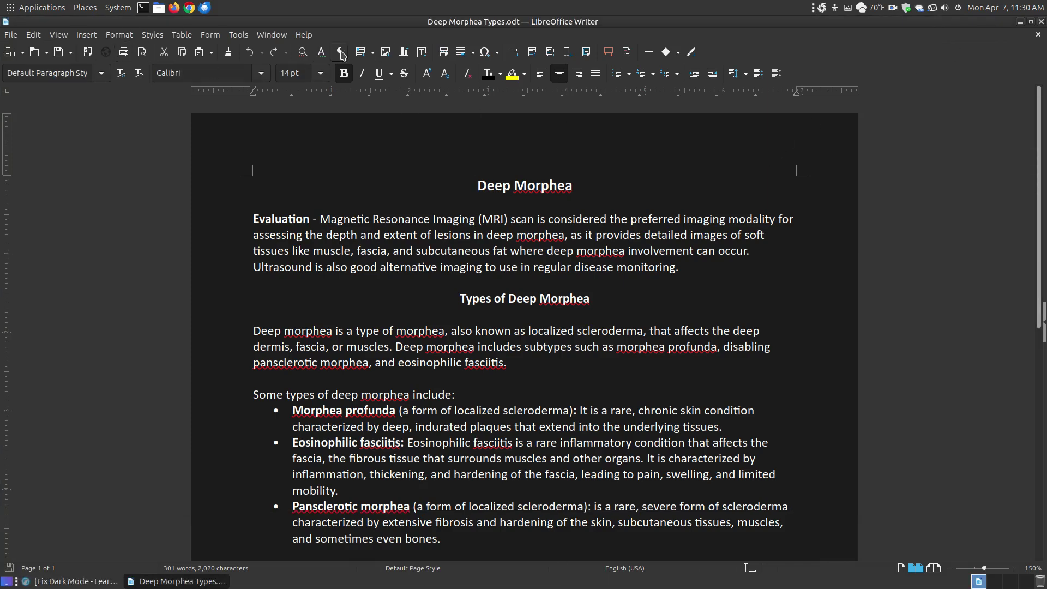
- Open Tools > Options at the View page and review icon themes, keeping Breeze (dark)
{"action": "left_click", "coordinate": [239, 35]}
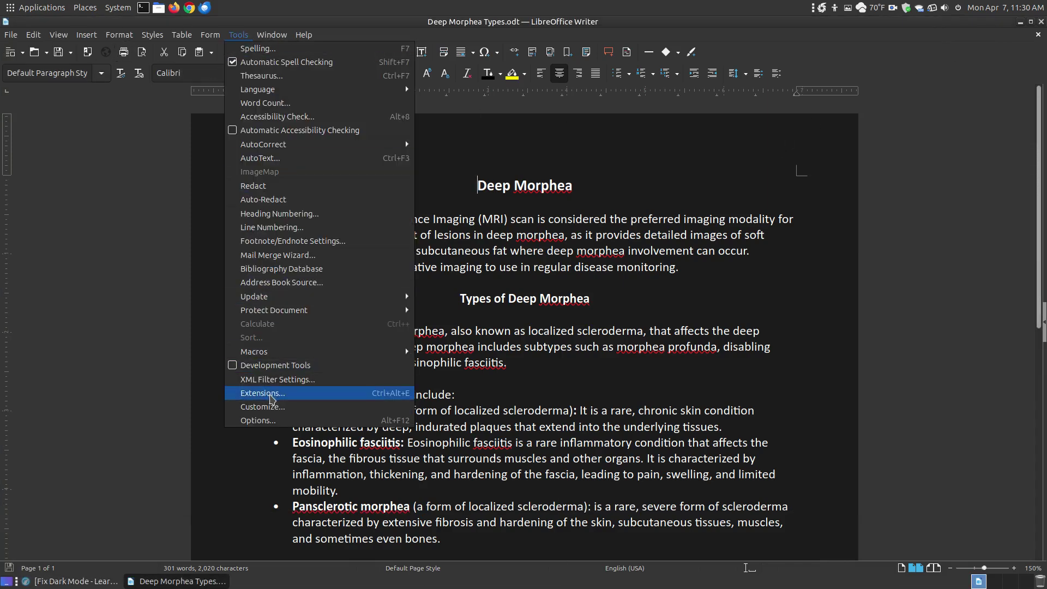
{"action": "left_click", "coordinate": [259, 420]}
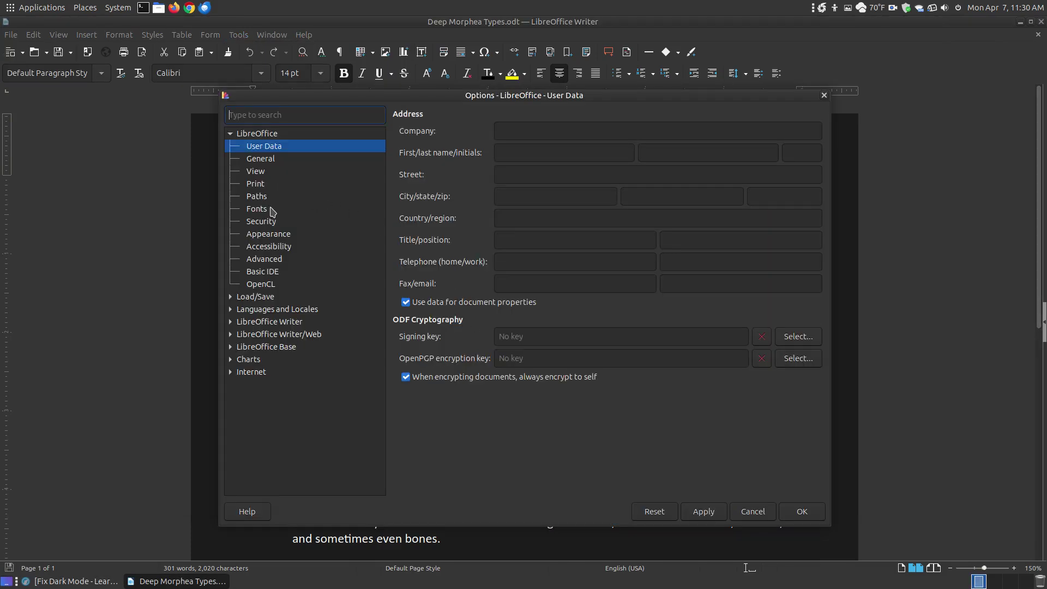
{"action": "left_click", "coordinate": [256, 172]}
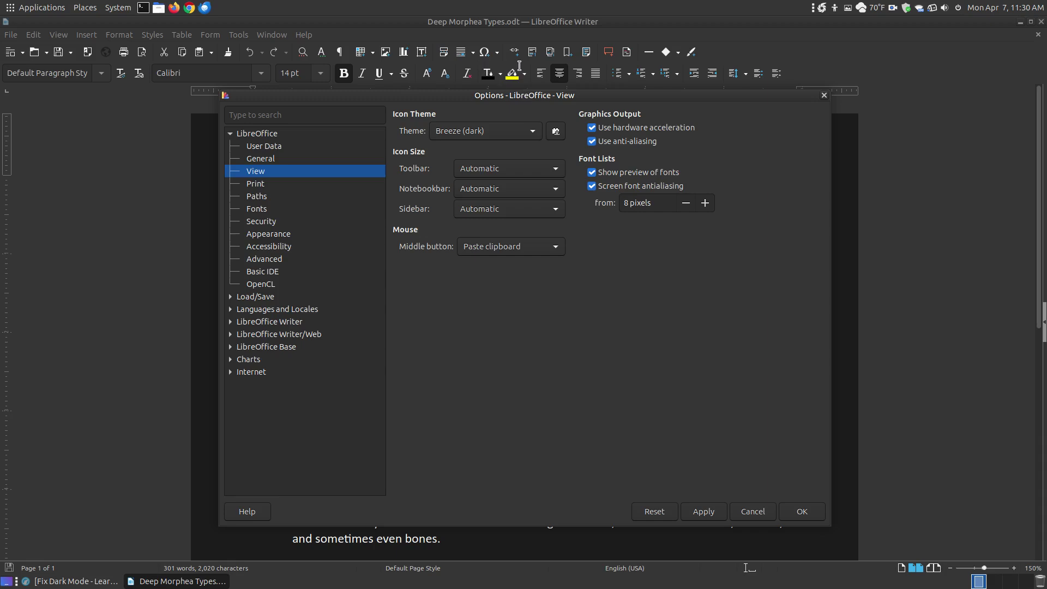
{"action": "left_click", "coordinate": [538, 132]}
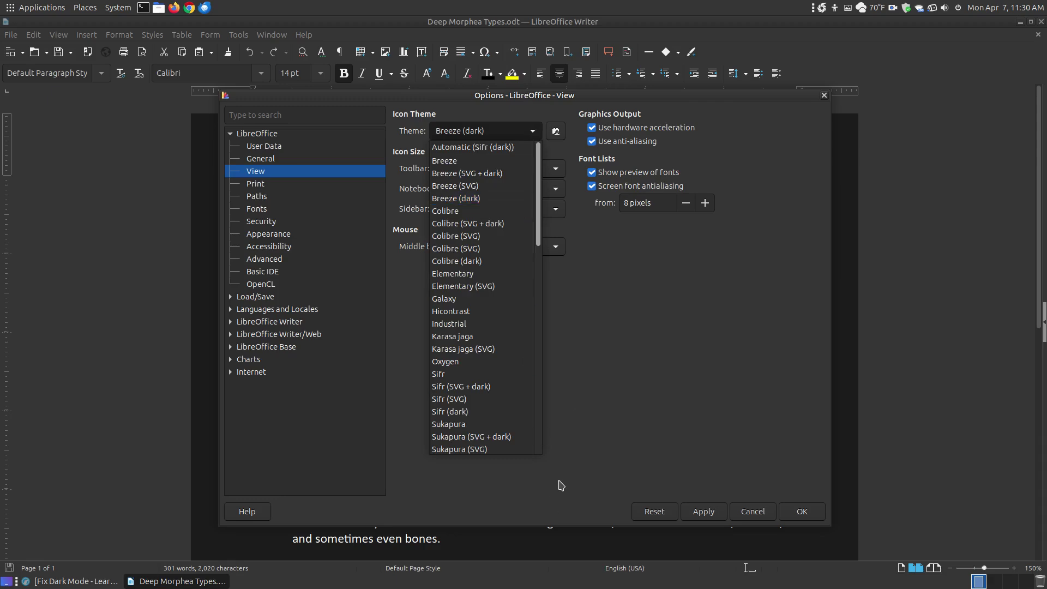
{"action": "left_click", "coordinate": [543, 133]}
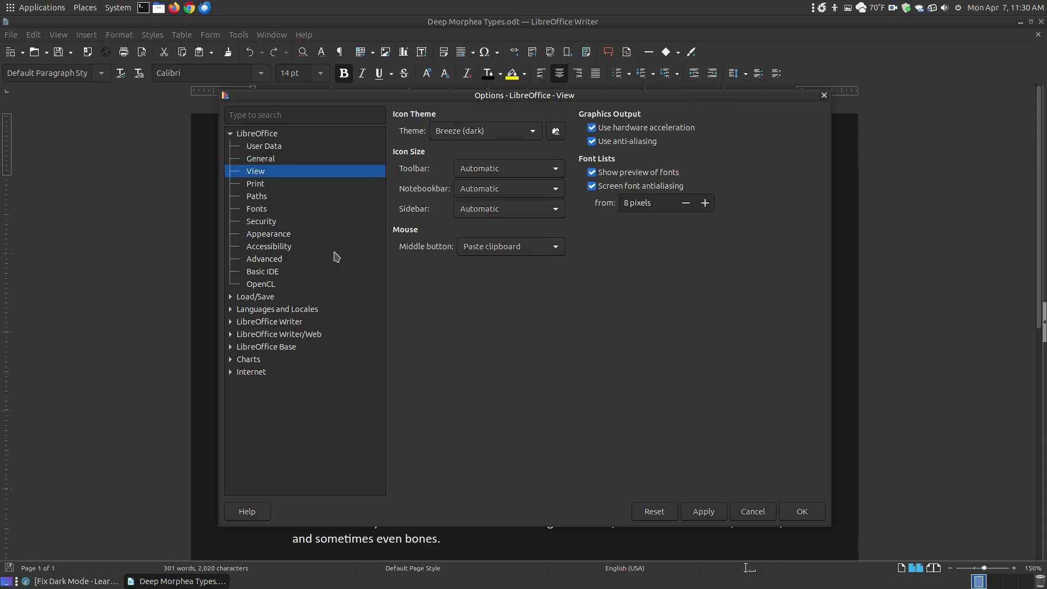
- Show the Appearance page and review the LibreOffice Themes list, leaving it on Automatic
{"action": "left_click", "coordinate": [270, 235]}
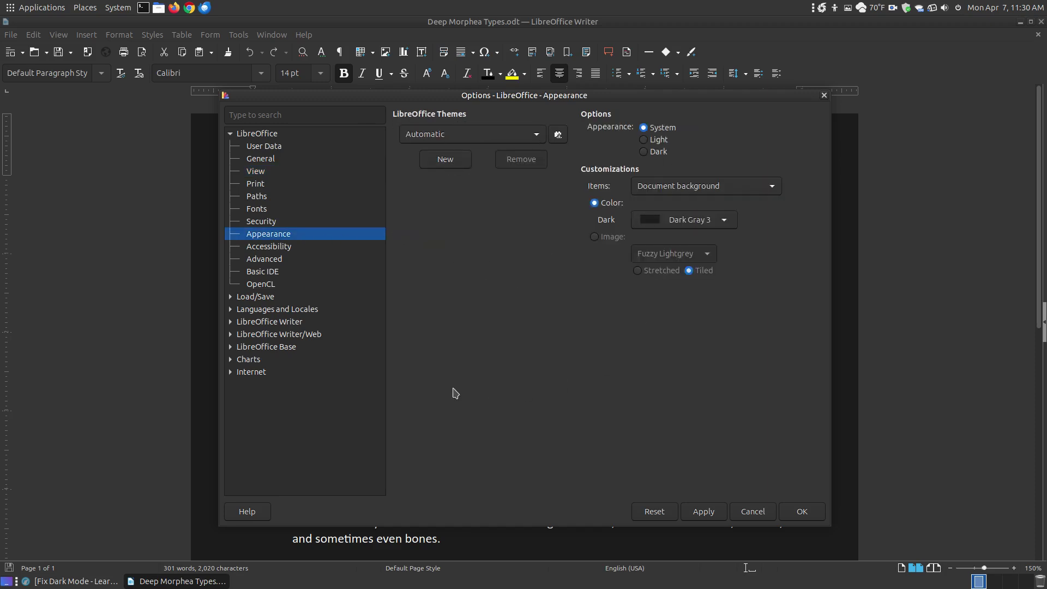
{"action": "left_click", "coordinate": [537, 135]}
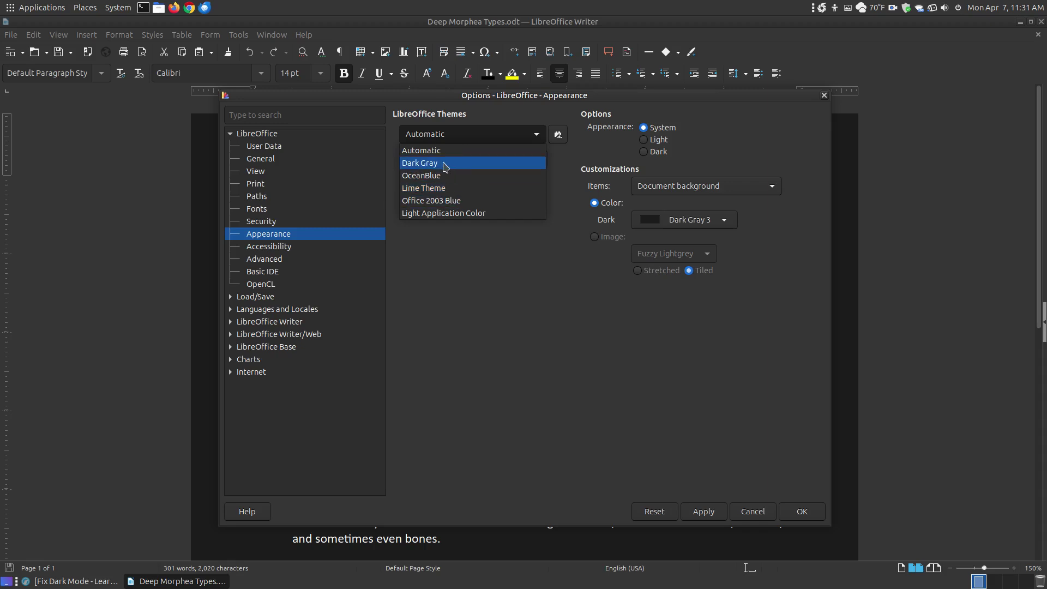
{"action": "key", "text": "Escape"}
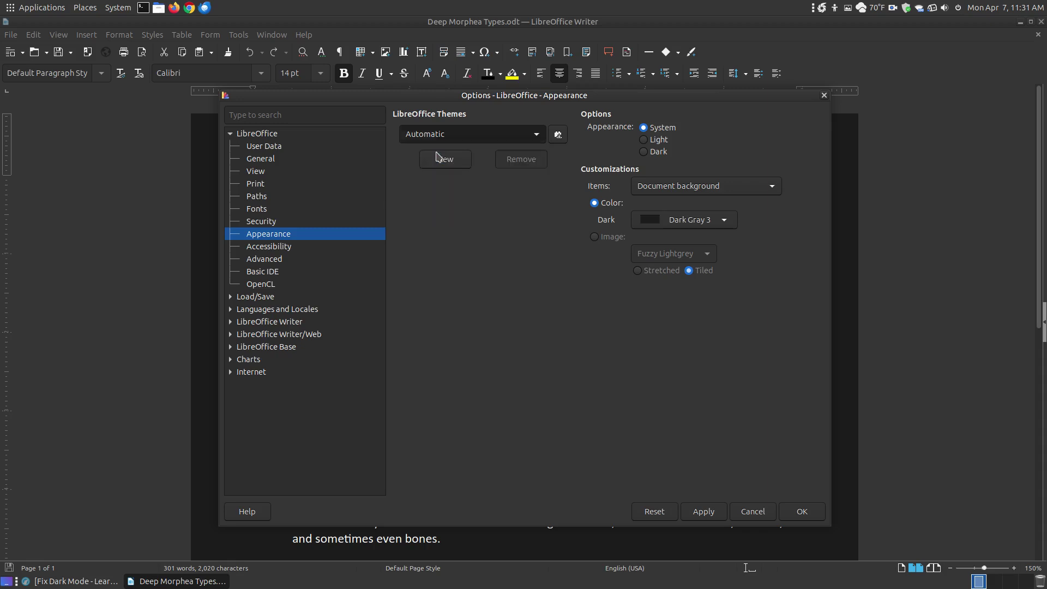
- Scroll through the Extensions: Color Themes list of installed themes, then close the browser
{"action": "left_click", "coordinate": [557, 135]}
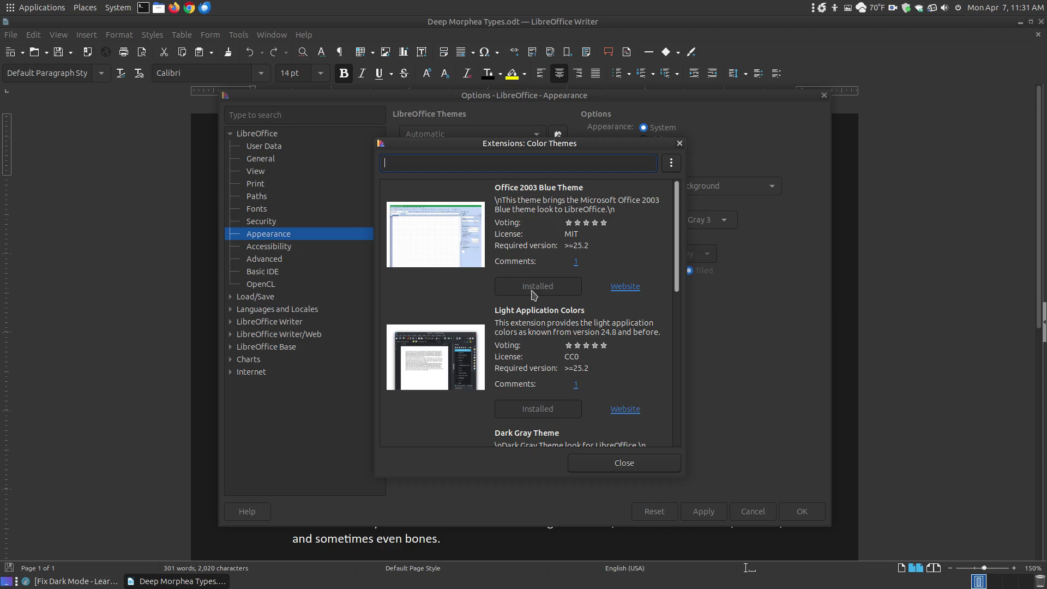
{"action": "scroll", "coordinate": [561, 288], "scroll_direction": "down", "scroll_amount": 3}
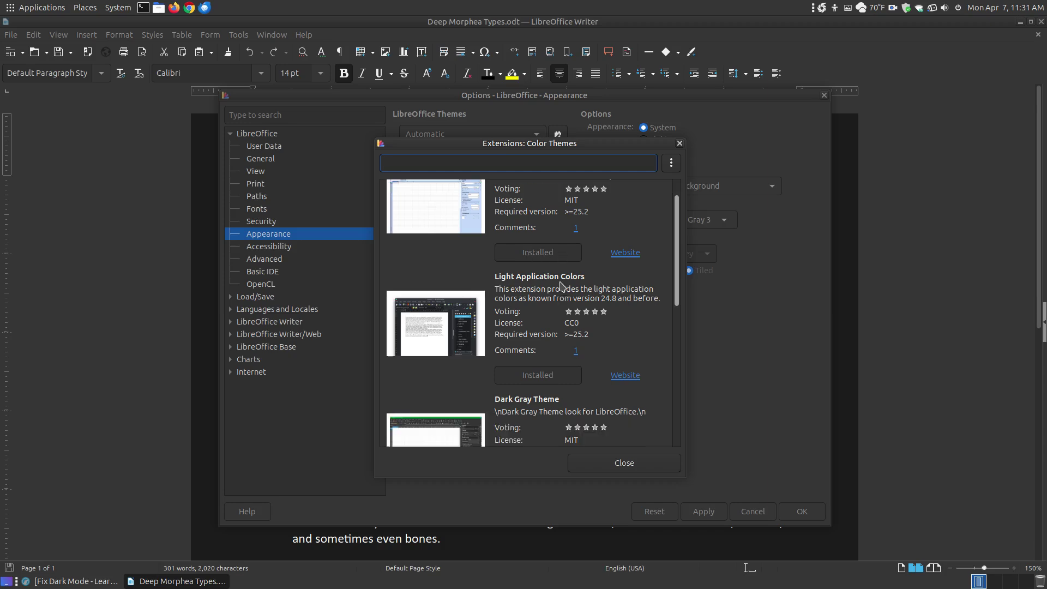
{"action": "scroll", "coordinate": [545, 327], "scroll_direction": "down", "scroll_amount": 5}
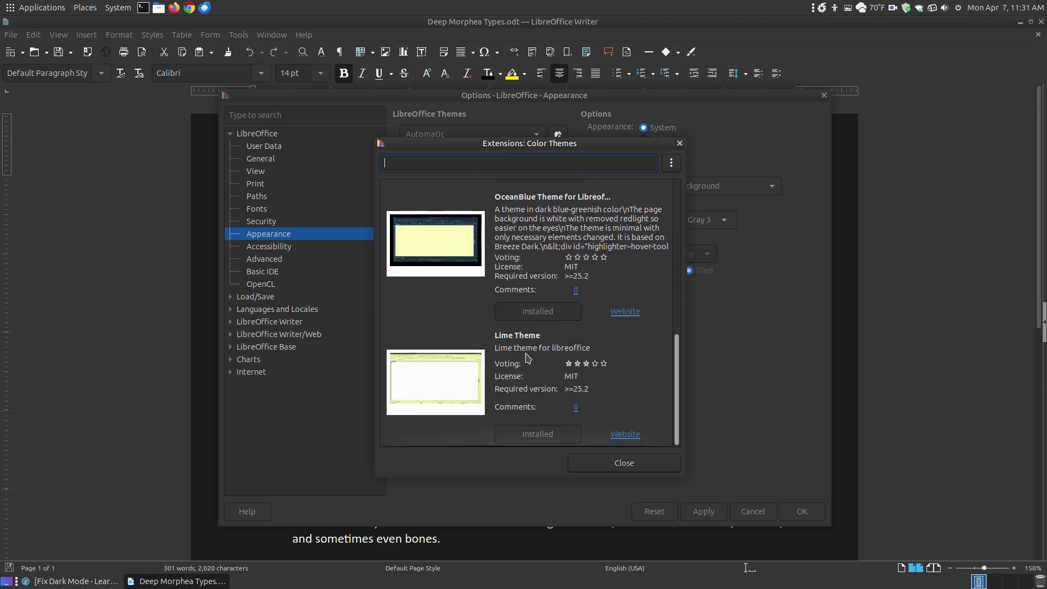
{"action": "scroll", "coordinate": [527, 358], "scroll_direction": "up", "scroll_amount": 6}
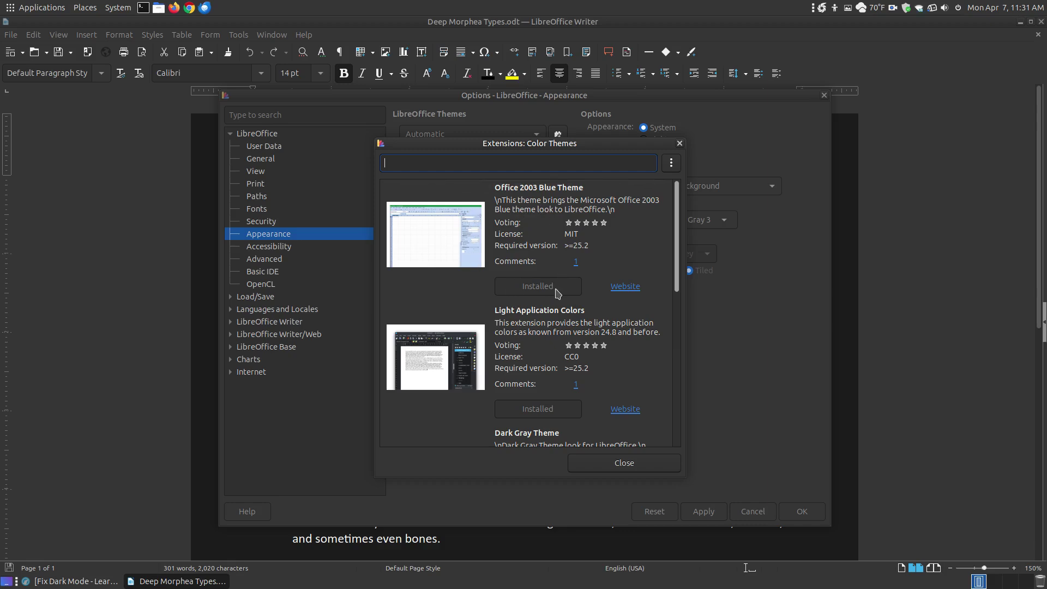
{"action": "scroll", "coordinate": [552, 295], "scroll_direction": "down", "scroll_amount": 3}
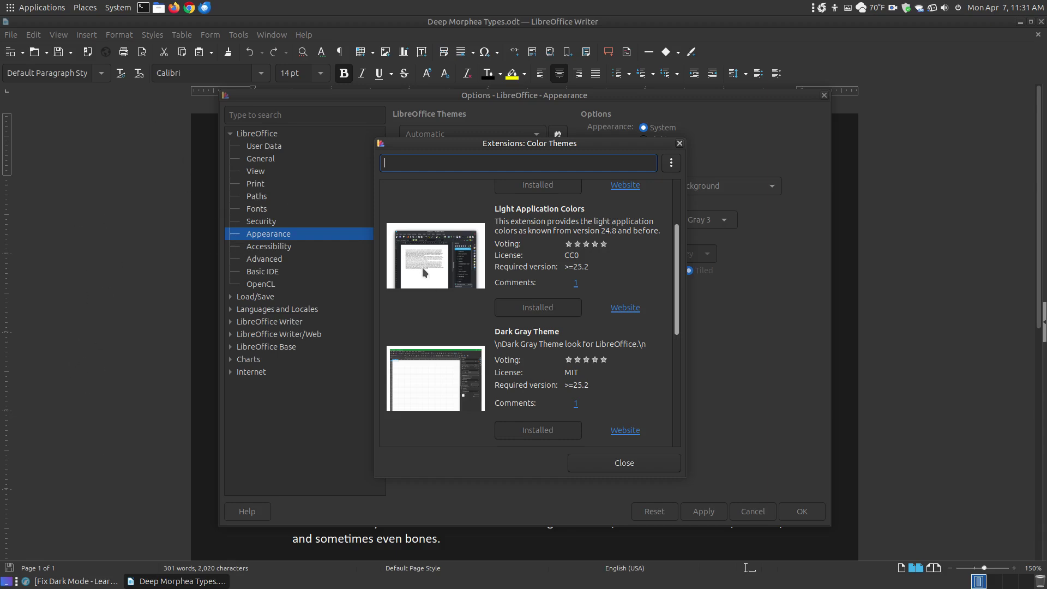
{"action": "scroll", "coordinate": [537, 332], "scroll_direction": "down", "scroll_amount": 1}
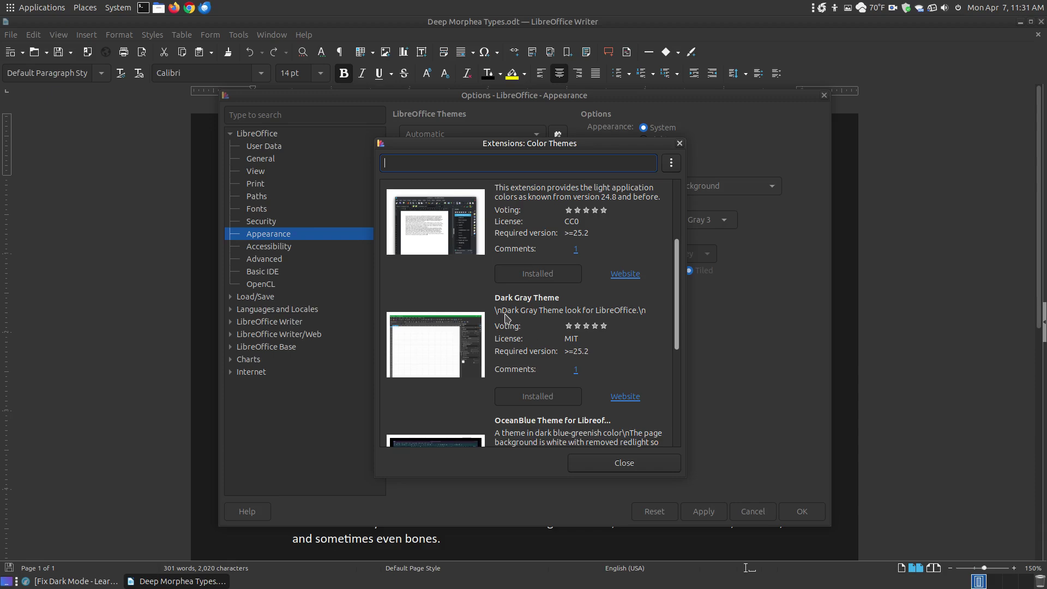
{"action": "scroll", "coordinate": [563, 314], "scroll_direction": "down", "scroll_amount": 2}
{"action": "scroll", "coordinate": [563, 314], "scroll_direction": "down", "scroll_amount": 1}
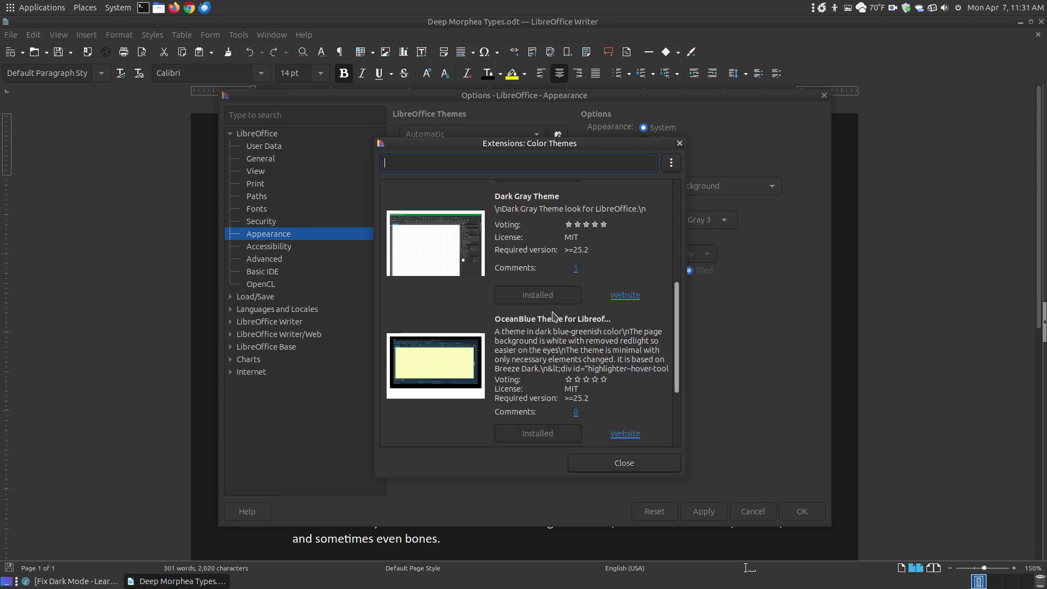
{"action": "scroll", "coordinate": [548, 357], "scroll_direction": "down", "scroll_amount": 2}
{"action": "scroll", "coordinate": [532, 323], "scroll_direction": "down", "scroll_amount": 2}
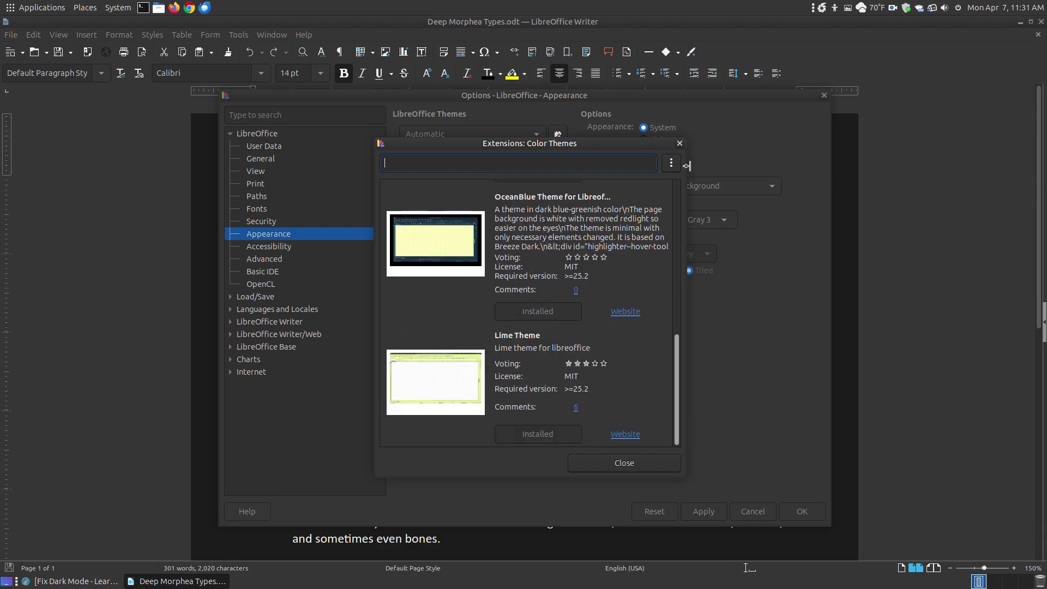
{"action": "left_click", "coordinate": [625, 463]}
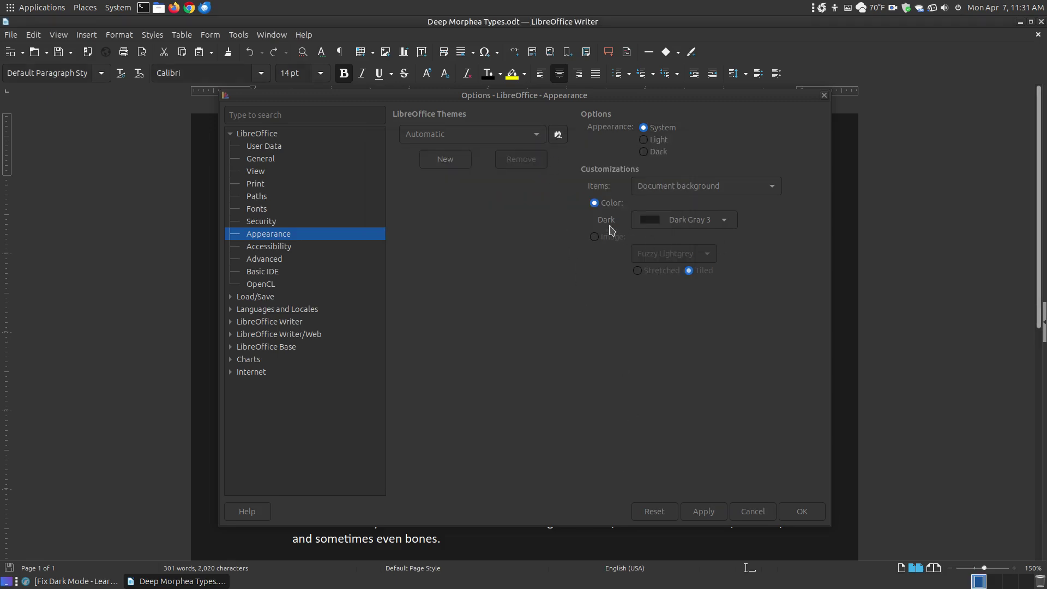
- Set the LibreOffice theme to Dark Gray and move the Options dialog to check the page
{"action": "left_click", "coordinate": [536, 135]}
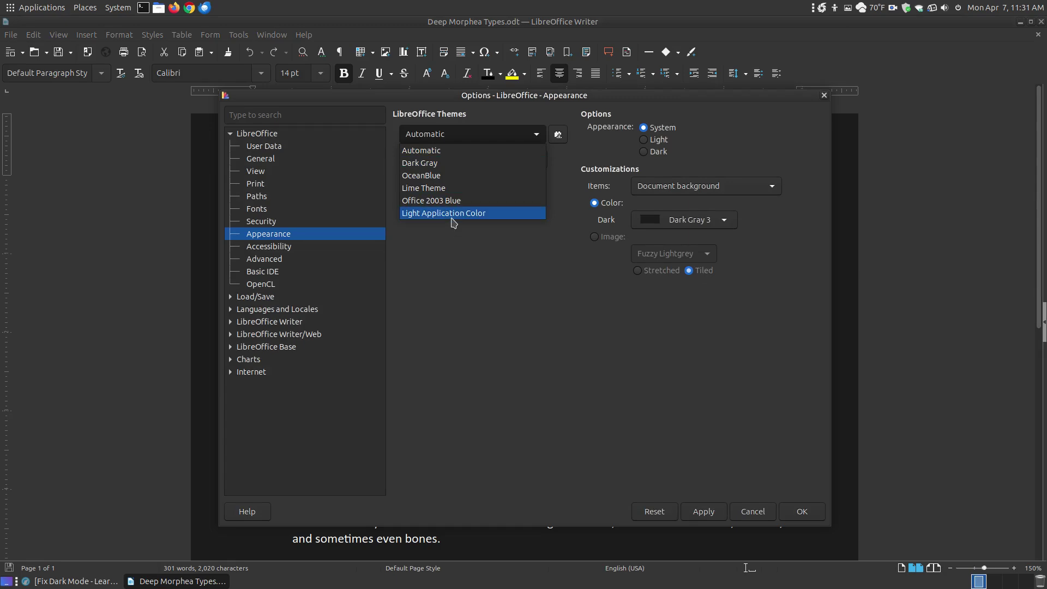
{"action": "left_click", "coordinate": [440, 164]}
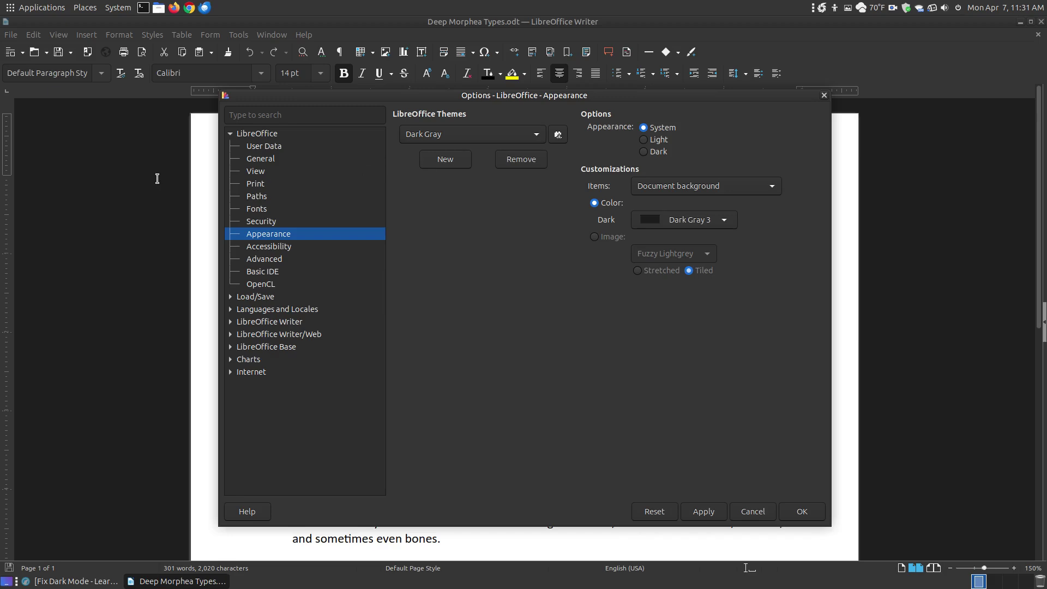
{"action": "left_click_drag", "start_coordinate": [357, 101], "coordinate": [447, 188]}
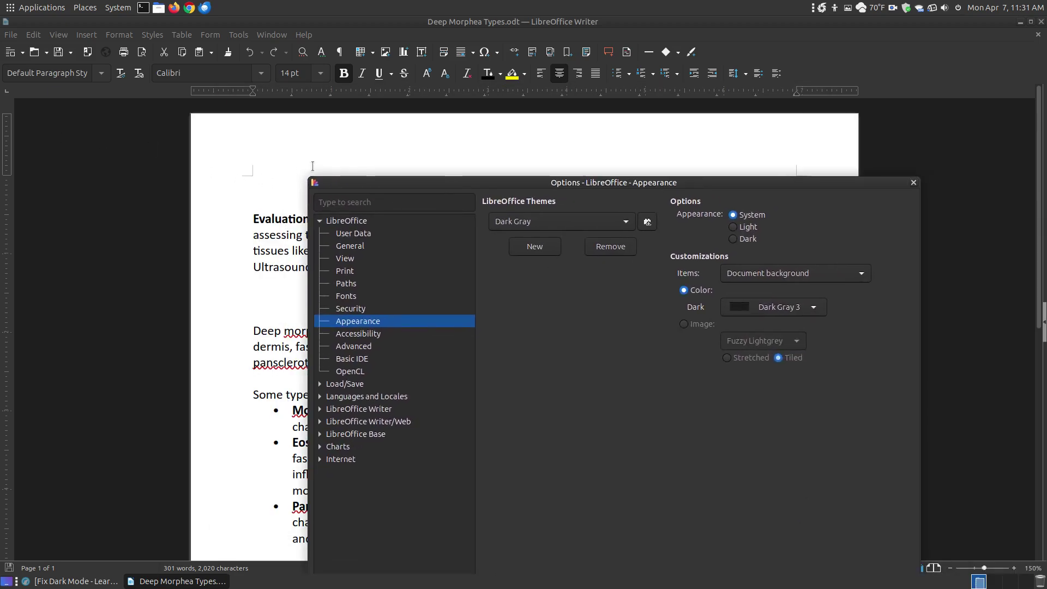
{"action": "left_click_drag", "start_coordinate": [537, 181], "coordinate": [448, 125]}
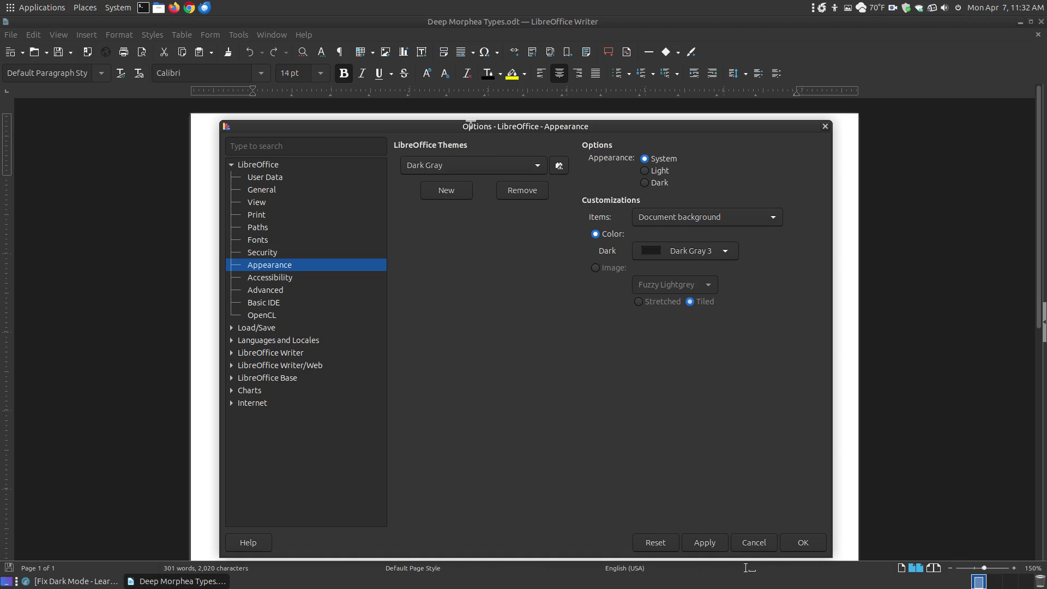
{"action": "left_click_drag", "start_coordinate": [470, 125], "coordinate": [590, 138]}
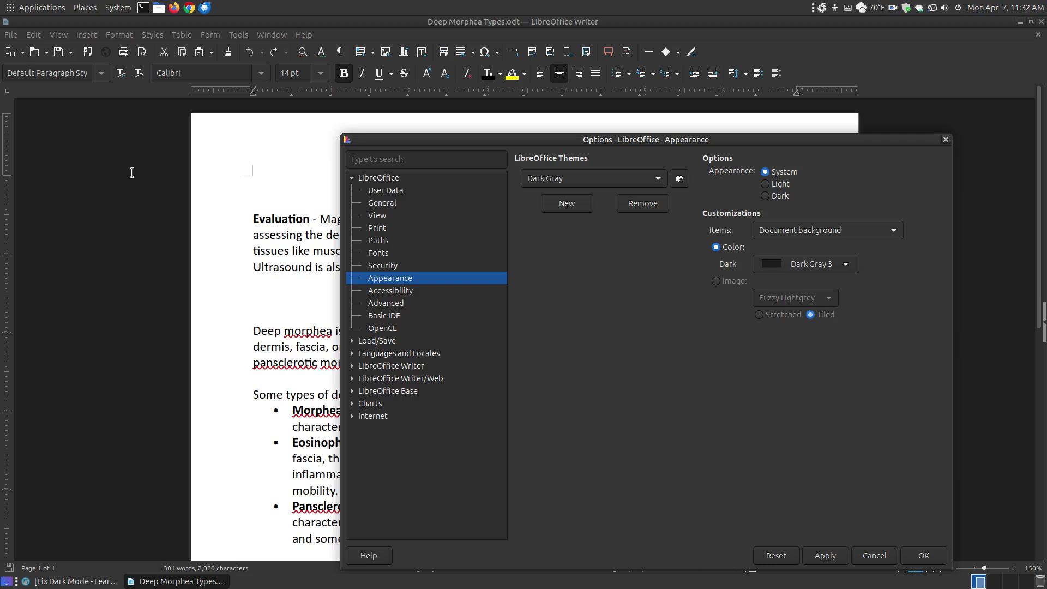
- Switch the theme to Light Application Color, apply and confirm it, and restart LibreOffice
{"action": "left_click", "coordinate": [602, 183]}
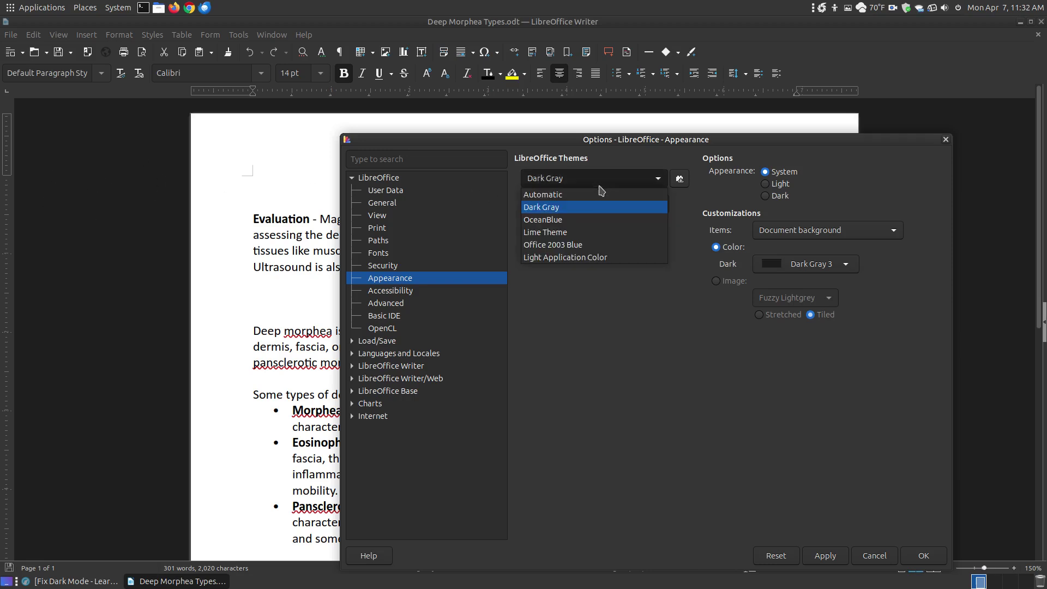
{"action": "left_click", "coordinate": [578, 264]}
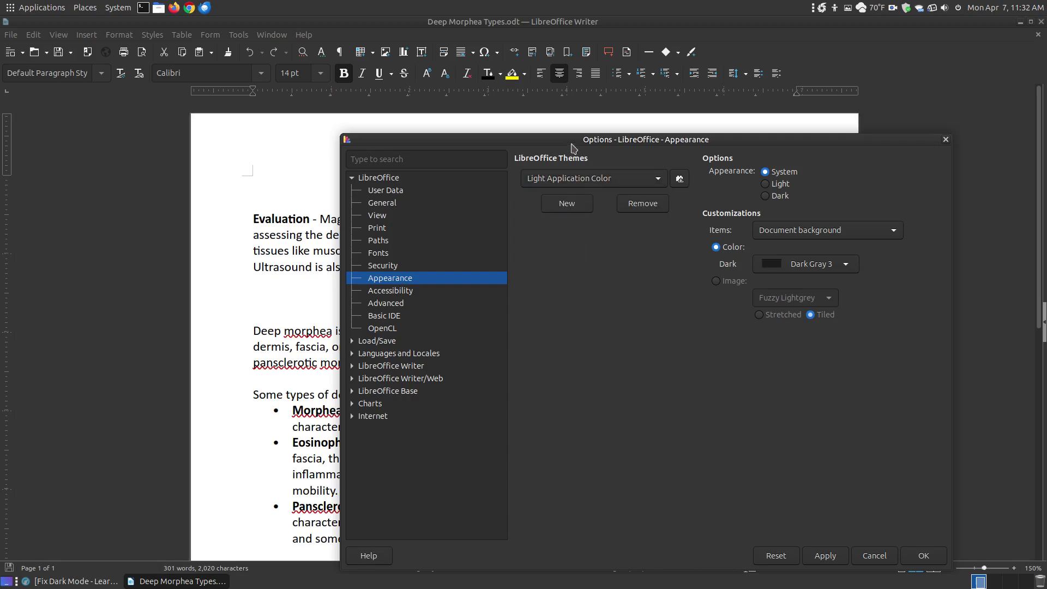
{"action": "left_click_drag", "start_coordinate": [561, 141], "coordinate": [439, 122]}
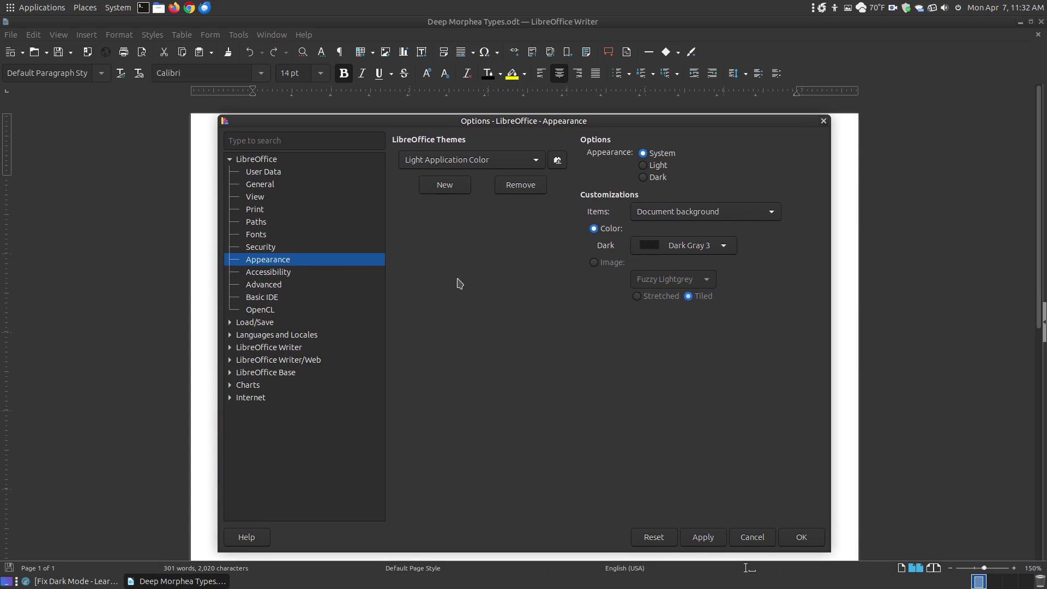
{"action": "left_click", "coordinate": [705, 539]}
{"action": "left_click", "coordinate": [805, 539]}
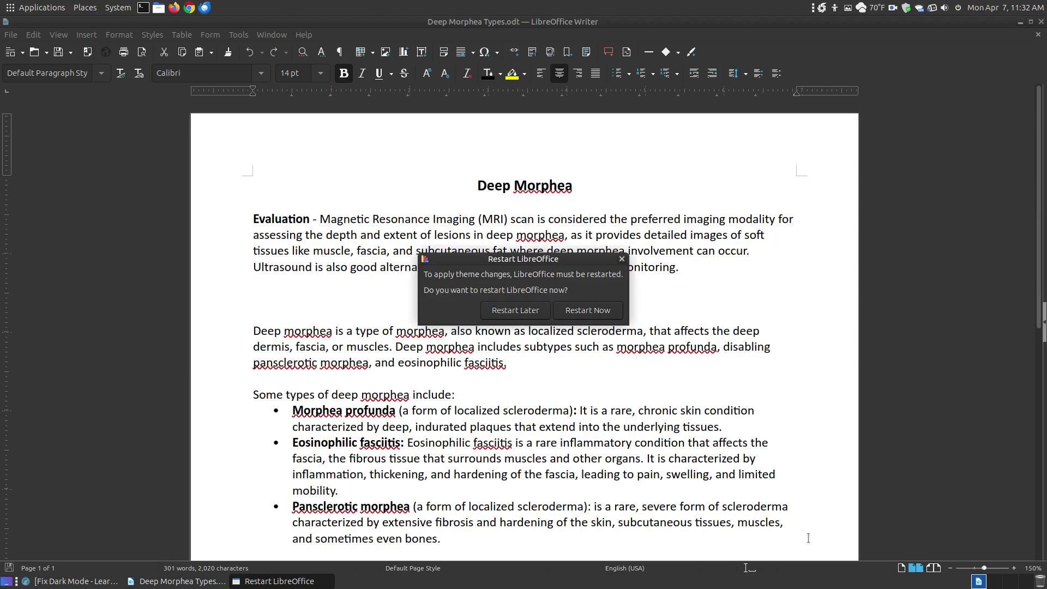
{"action": "left_click", "coordinate": [586, 311]}
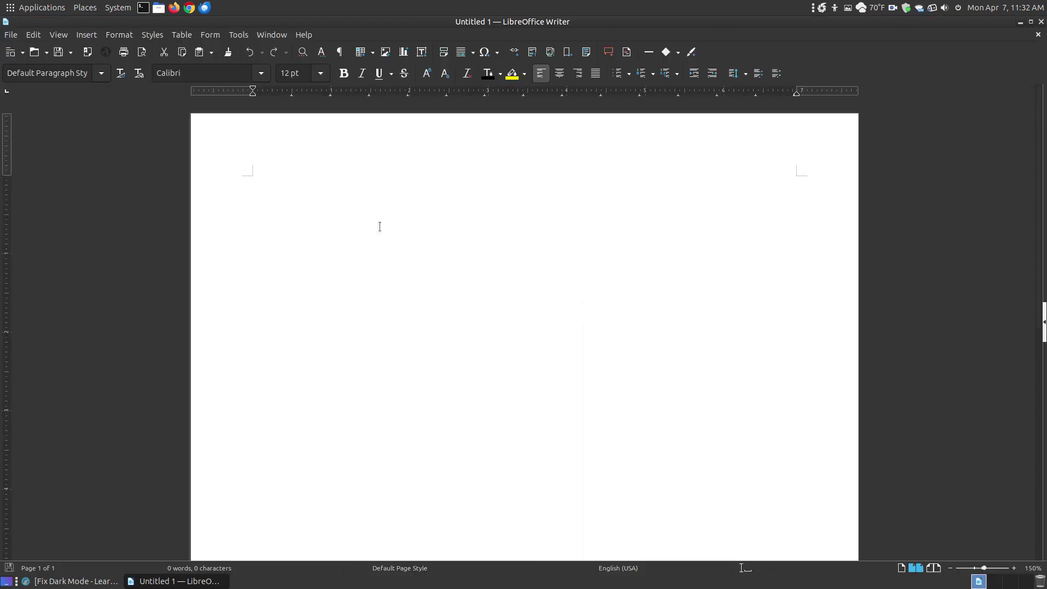
- Type the test text 'jhjhkhj', then close the document without saving
{"action": "type", "text": "jhjhkhj"}
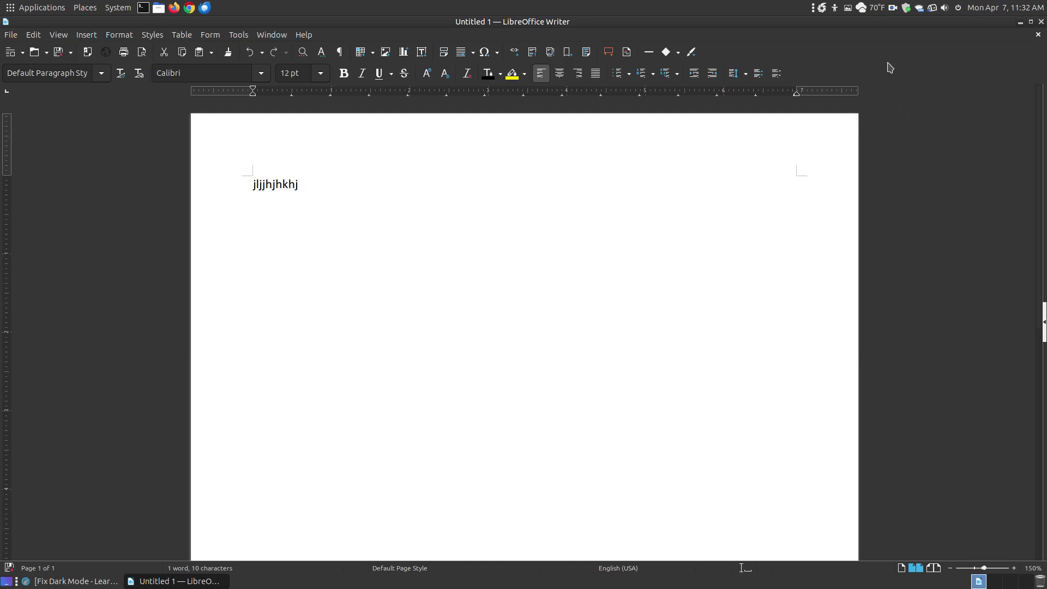
{"action": "left_click", "coordinate": [1042, 23]}
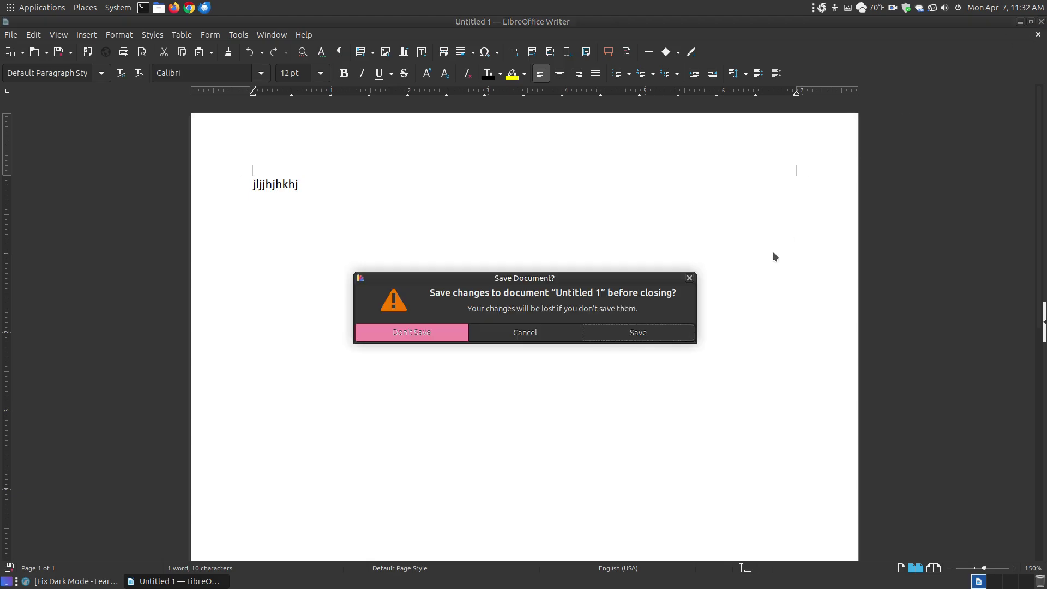
{"action": "left_click", "coordinate": [442, 339]}
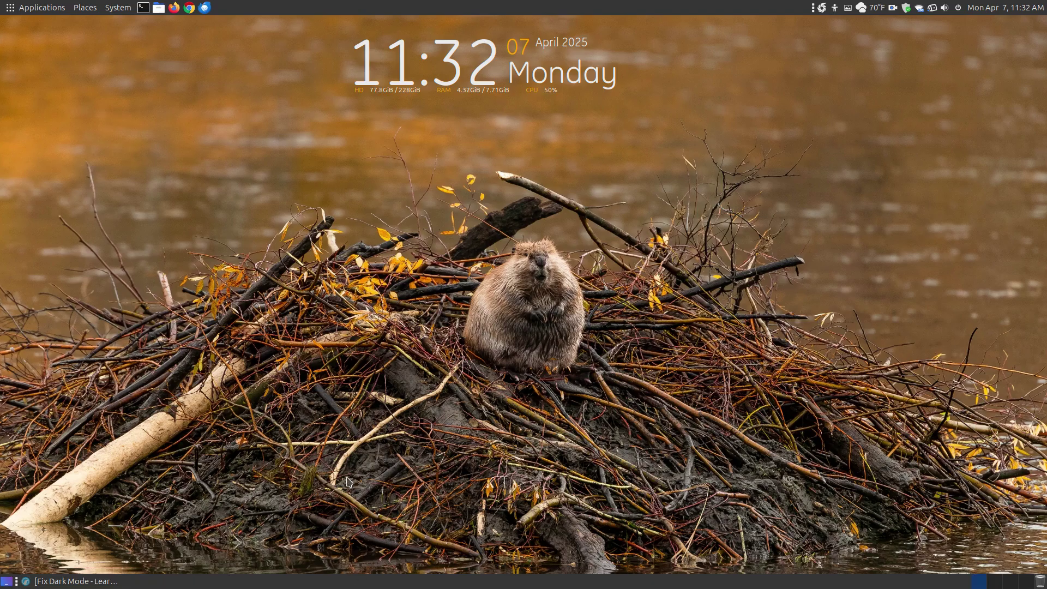
- Open the Applications menu on the desktop and dismiss it again
{"action": "left_click", "coordinate": [27, 4]}
{"action": "mouse_move", "coordinate": [71, 116]}
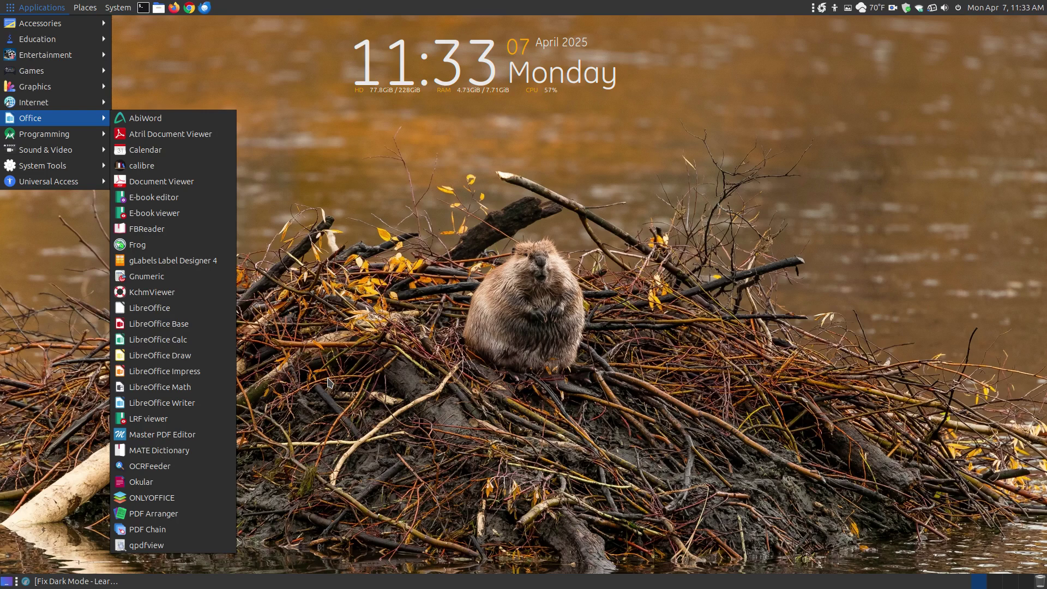
{"action": "left_click", "coordinate": [526, 290]}
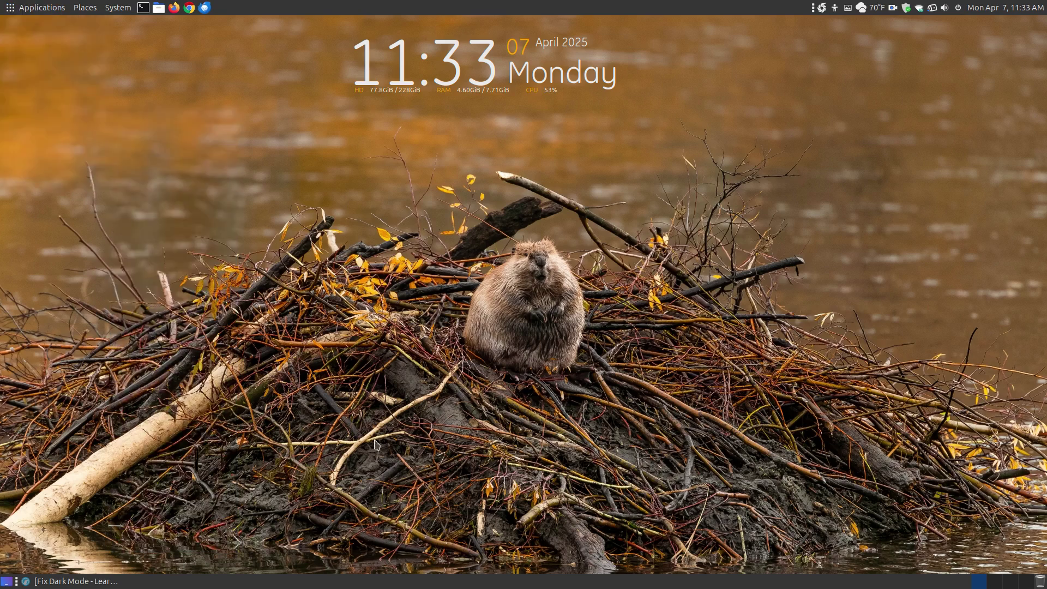